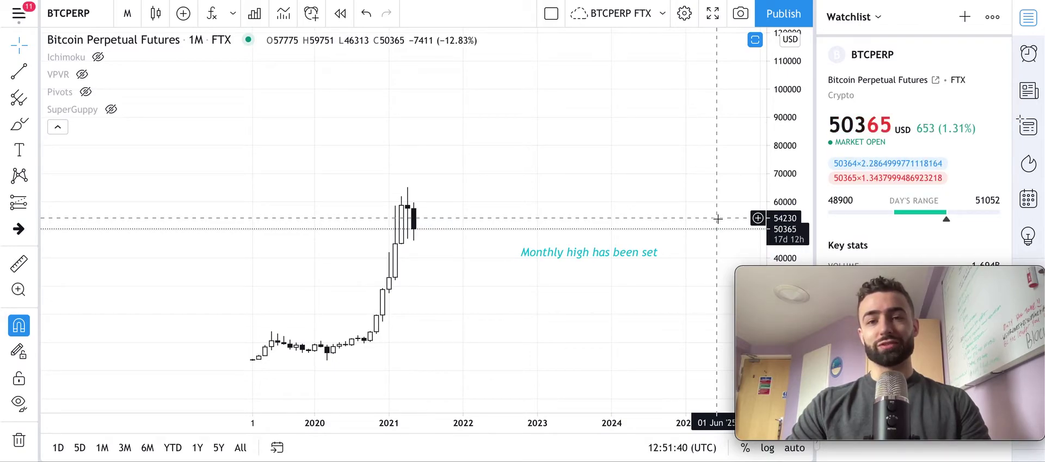
- Show the Pivots indicator on the monthly BTCPERP chart
scroll(677, 175, "up", 2)
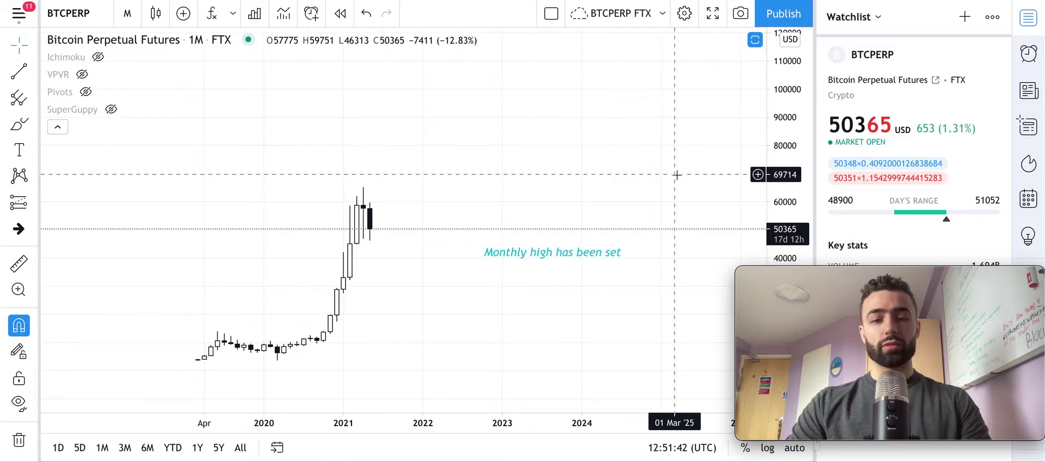
left_click_drag(532, 184, 613, 99)
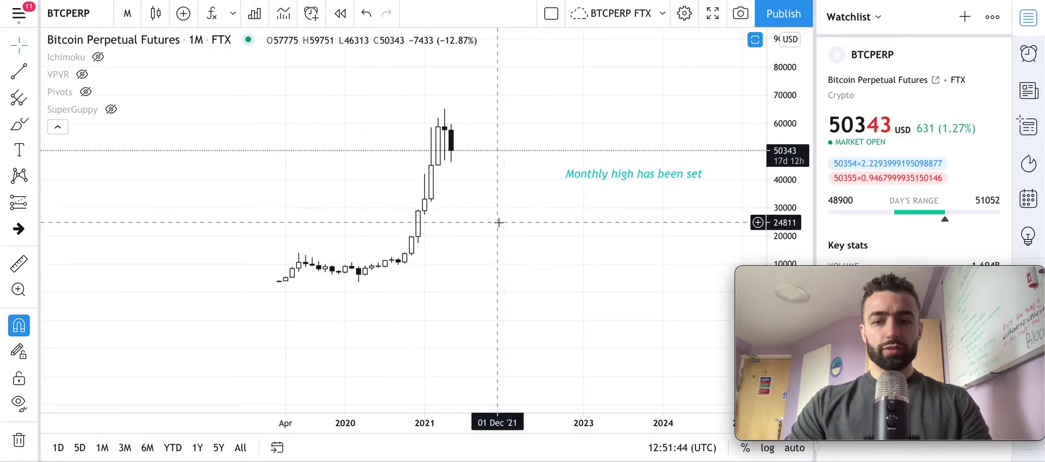
scroll(464, 209, "right", 3)
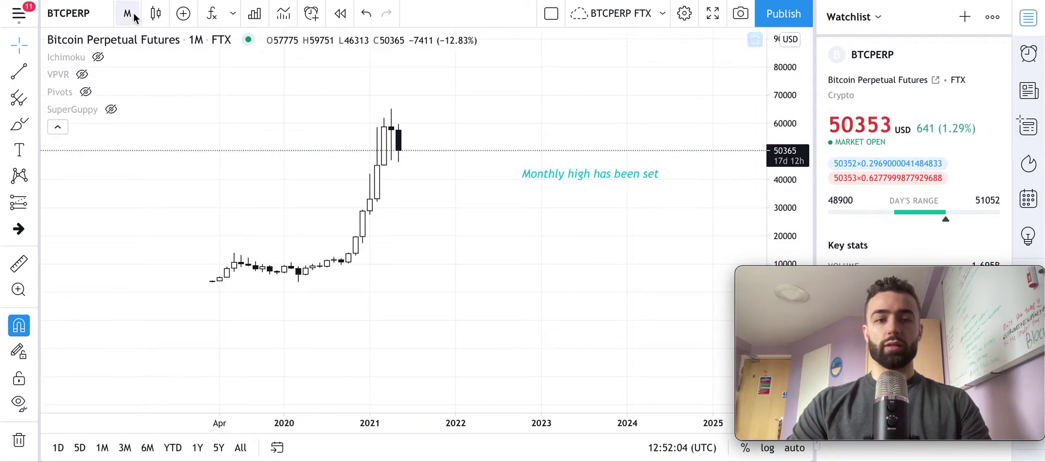
left_click(88, 92)
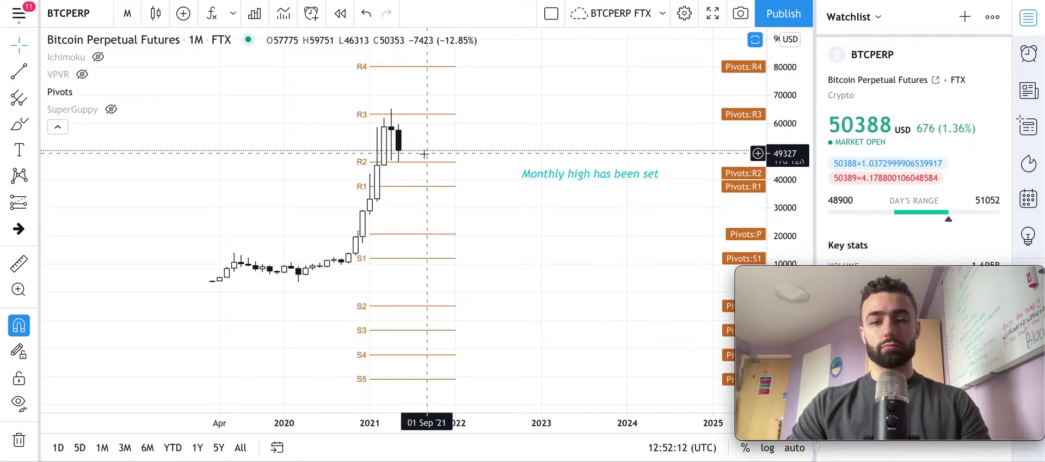
- Switch the chart to the weekly interval and examine the candles against the pivot levels and the cyan zone
left_click(124, 16)
scroll(170, 370, "down", 3)
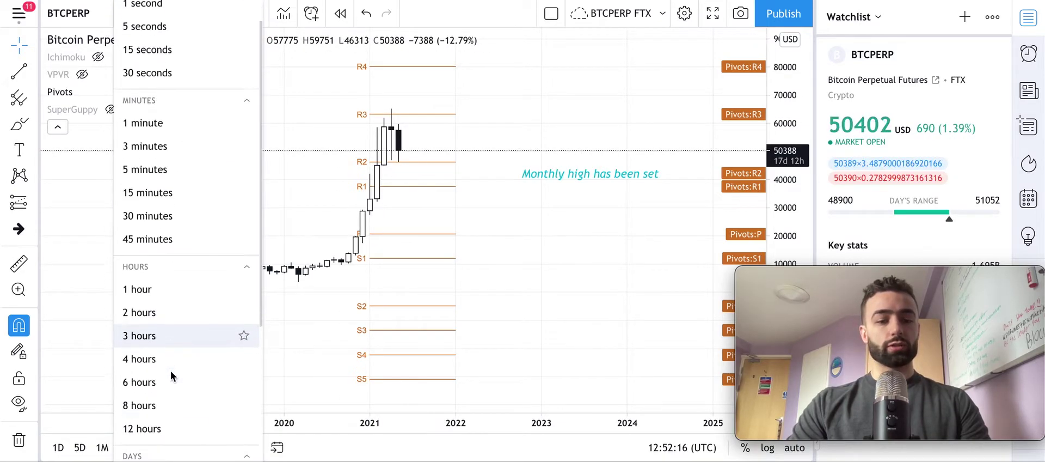
left_click(165, 436)
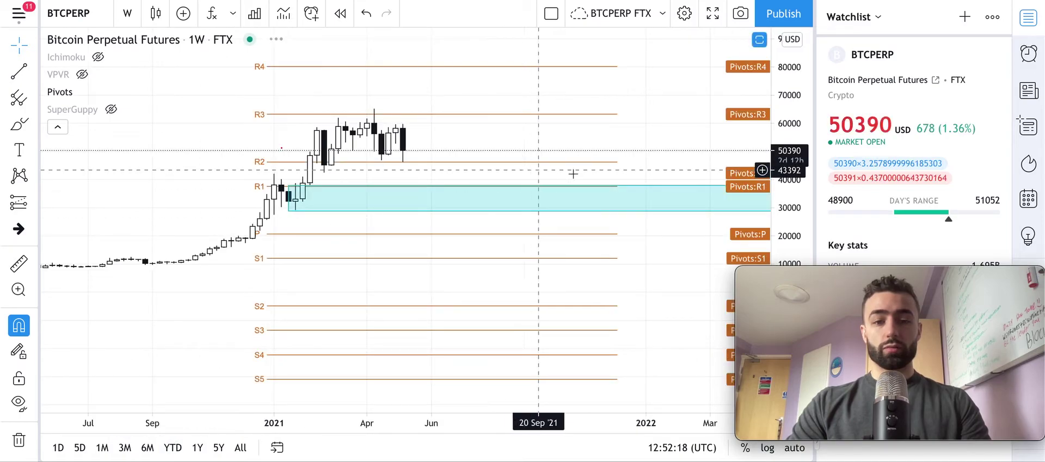
left_click_drag(795, 215, 795, 185)
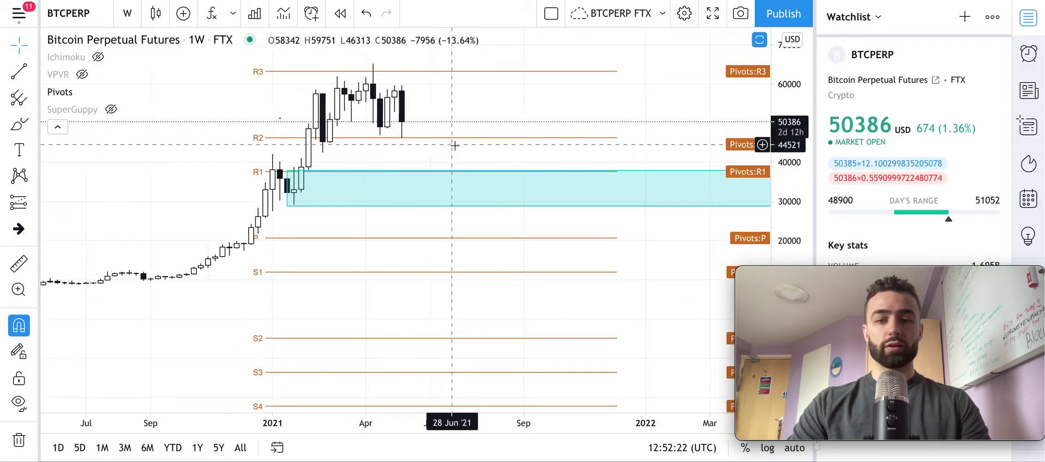
scroll(431, 150, "right", 5)
scroll(392, 152, "left", 4)
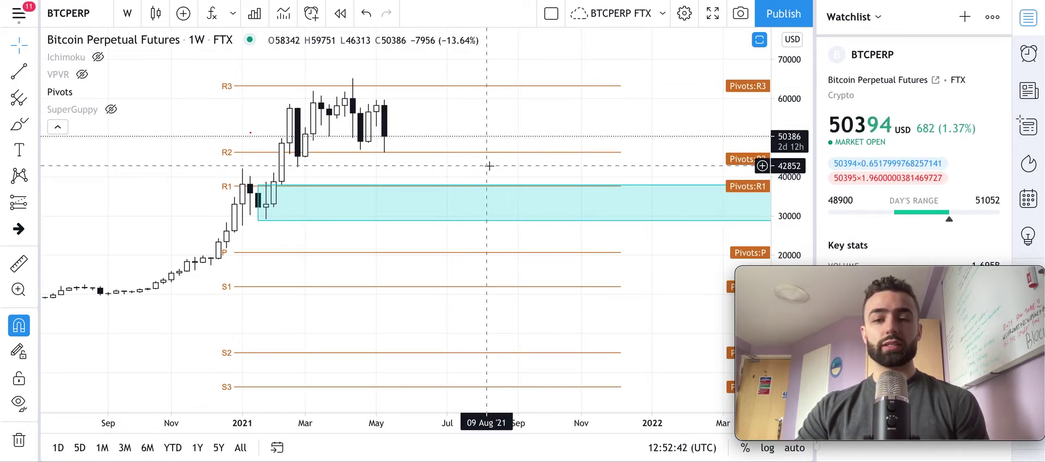
left_click_drag(489, 165, 492, 181)
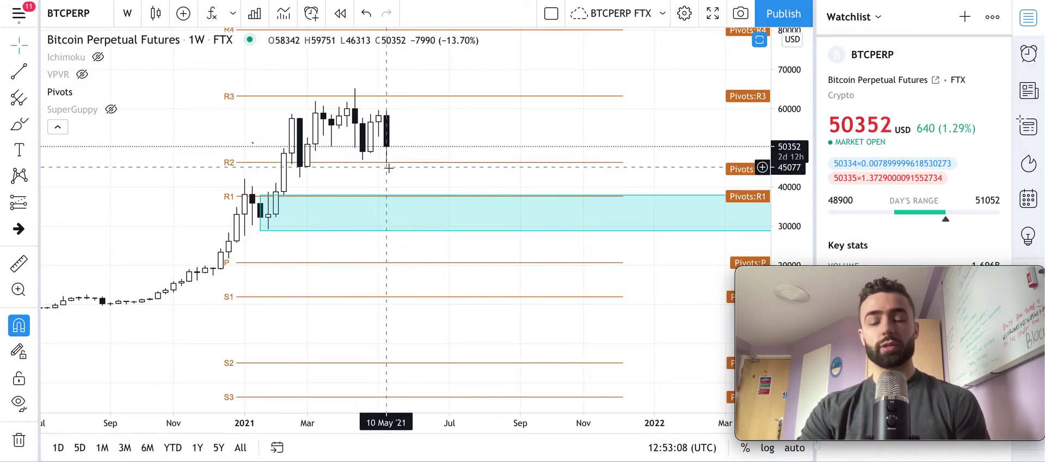
left_click_drag(392, 178, 430, 182)
left_click(517, 203)
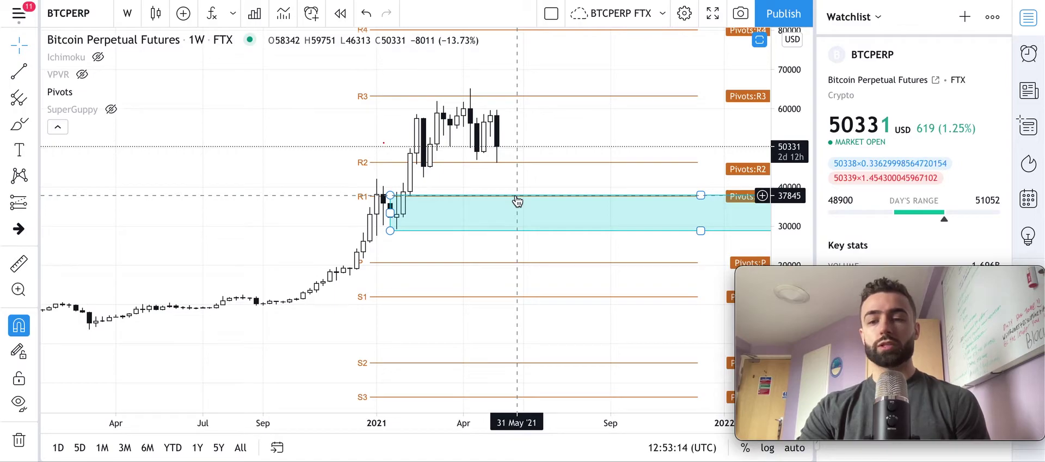
key("Escape")
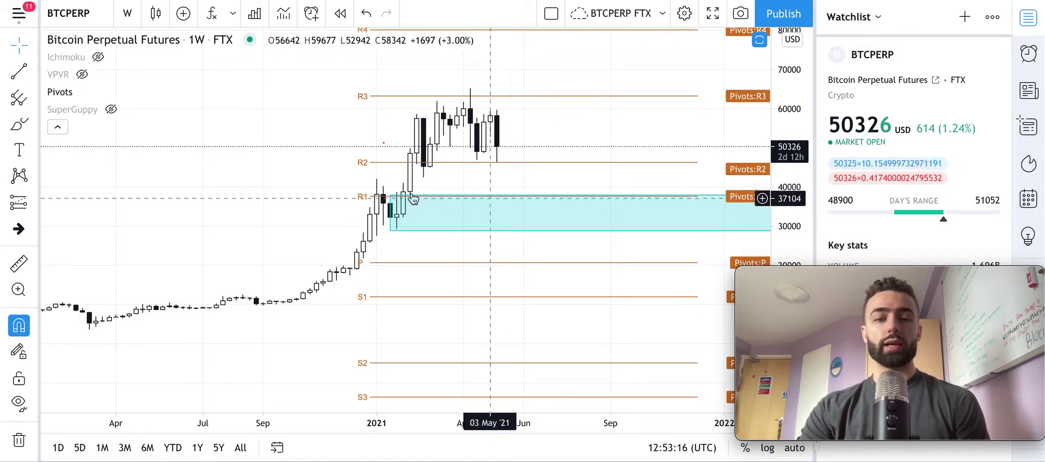
- Switch the chart to the 1 day interval and hide the Pivots indicator, framing the recent May candles
left_click(126, 15)
scroll(162, 415, "down", 3)
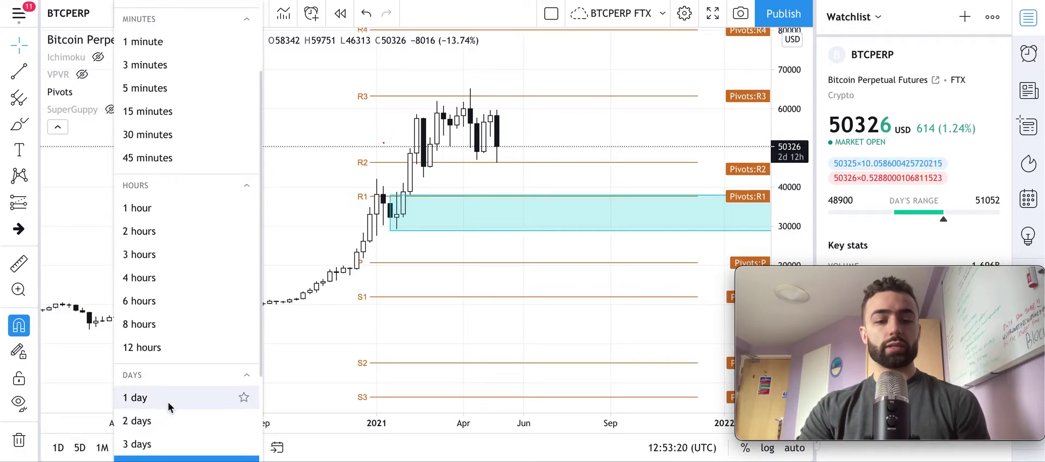
left_click(167, 400)
left_click_drag(784, 226, 784, 191)
left_click_drag(510, 140, 476, 222)
scroll(476, 224, "up", 2)
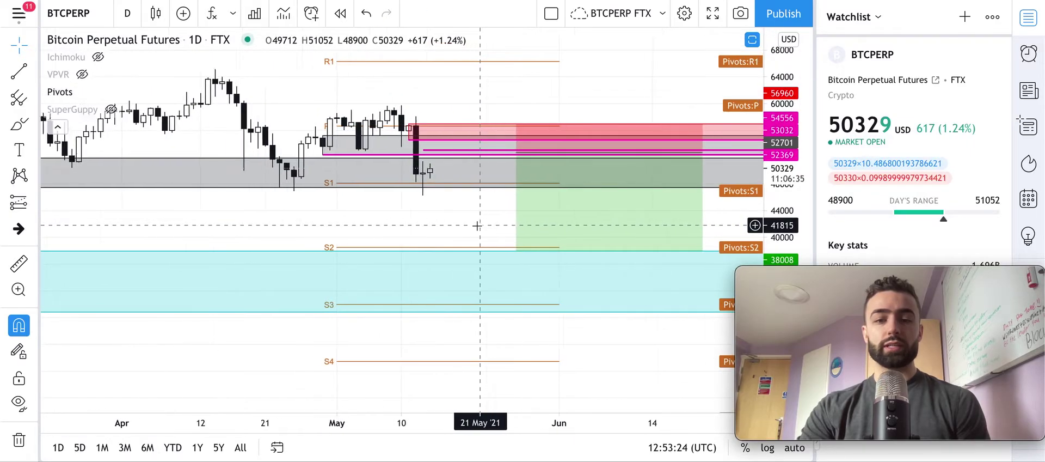
left_click_drag(780, 225, 781, 215)
left_click_drag(410, 196, 365, 241)
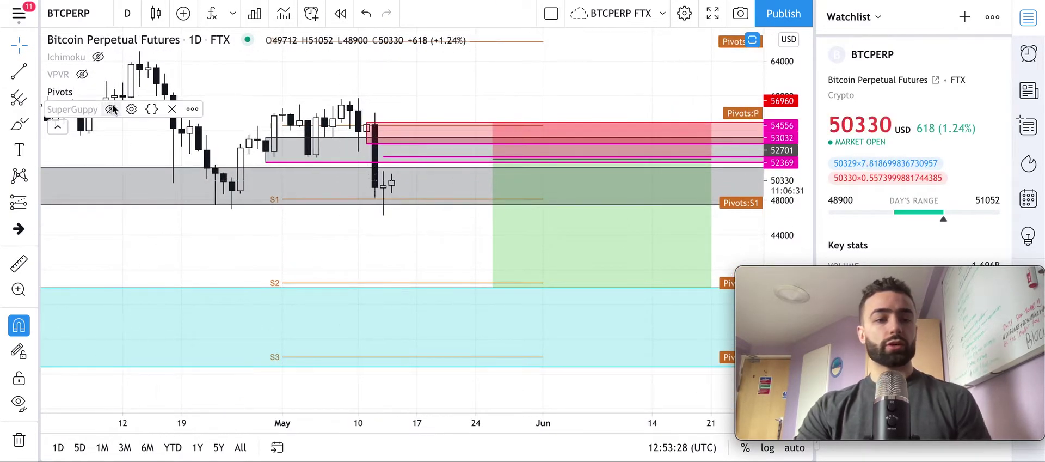
left_click(85, 92)
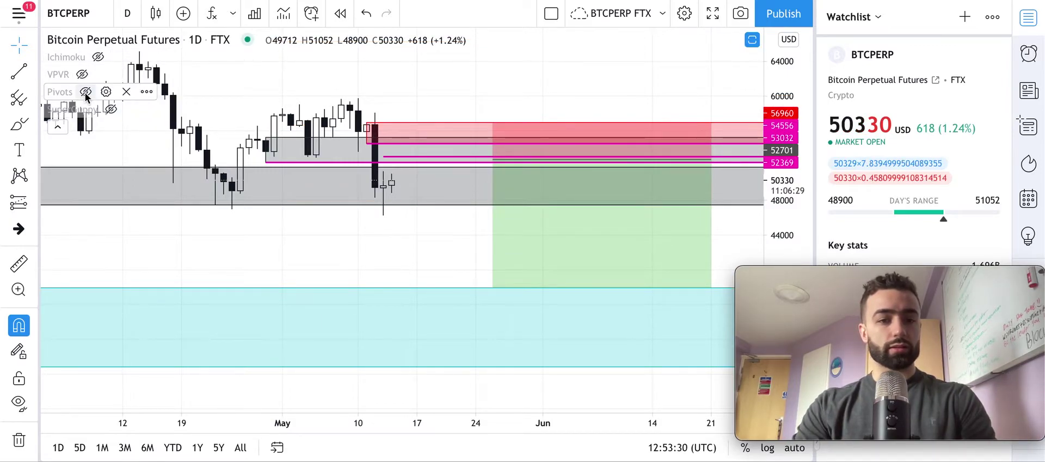
left_click_drag(409, 250, 503, 262)
- Try moving the left edge of the red zone to 26 May '21, and return it to its original start
left_click_drag(408, 154, 544, 154)
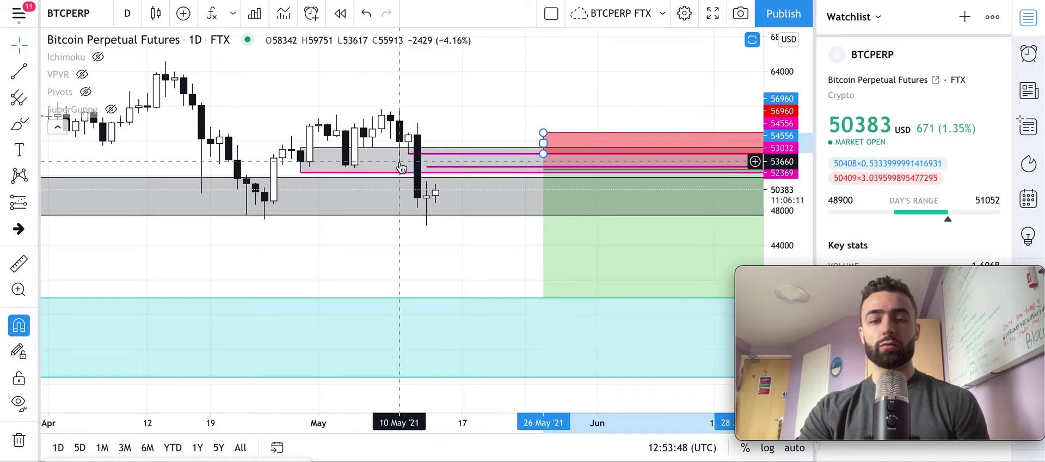
left_click_drag(543, 144, 409, 144)
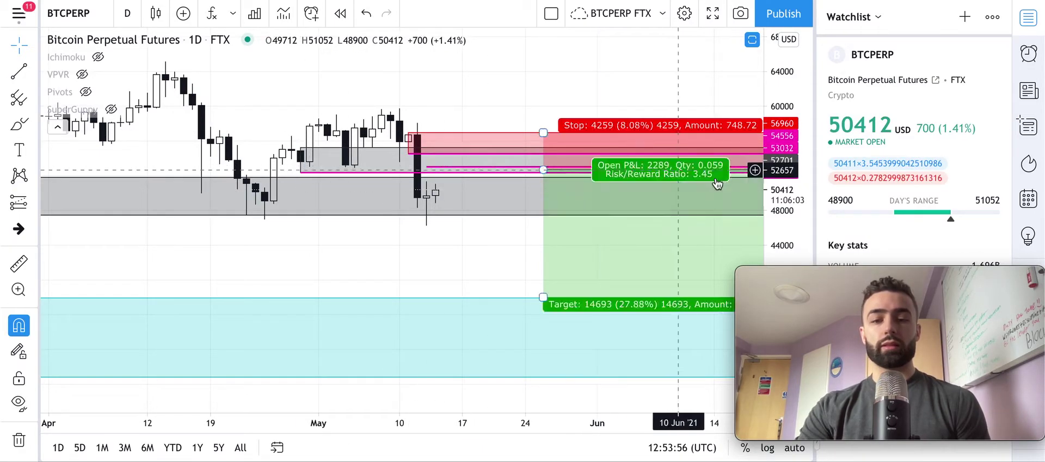
left_click_drag(789, 150, 789, 123)
scroll(411, 173, "up", 2)
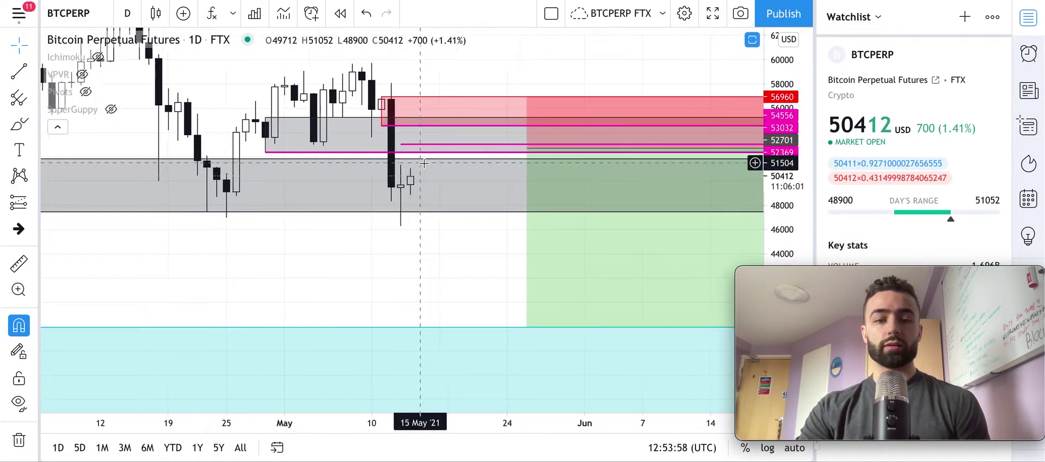
scroll(350, 204, "down", 1)
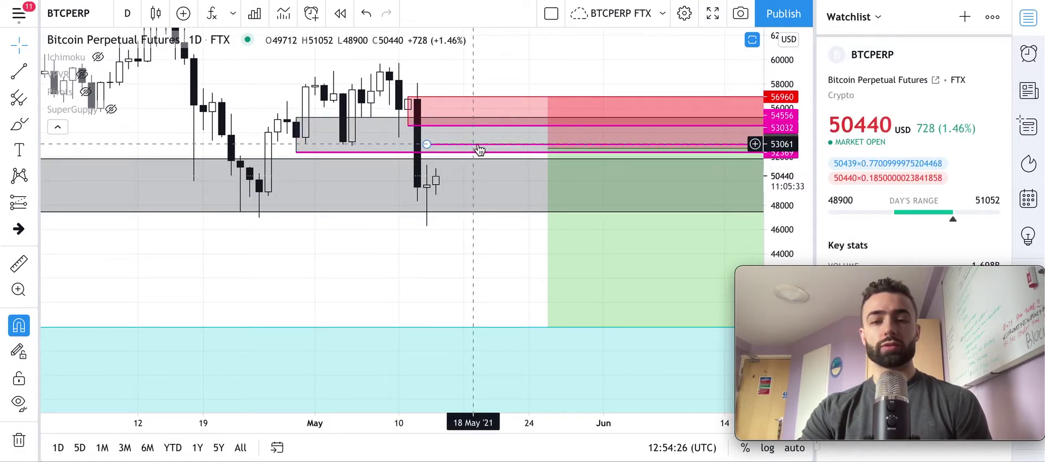
left_click_drag(479, 149, 478, 129)
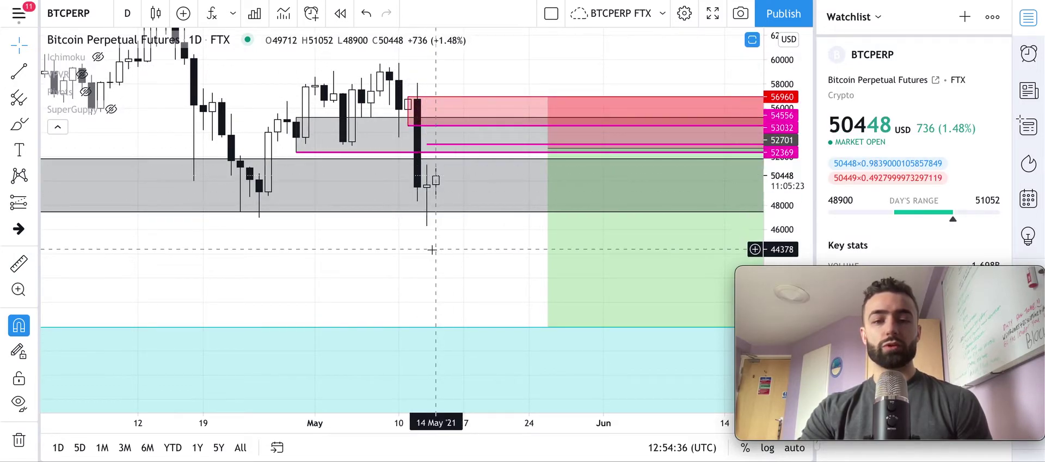
- Measure from the latest daily candle with the ruler and briefly bring up the volume and RSI panes
left_click(17, 265)
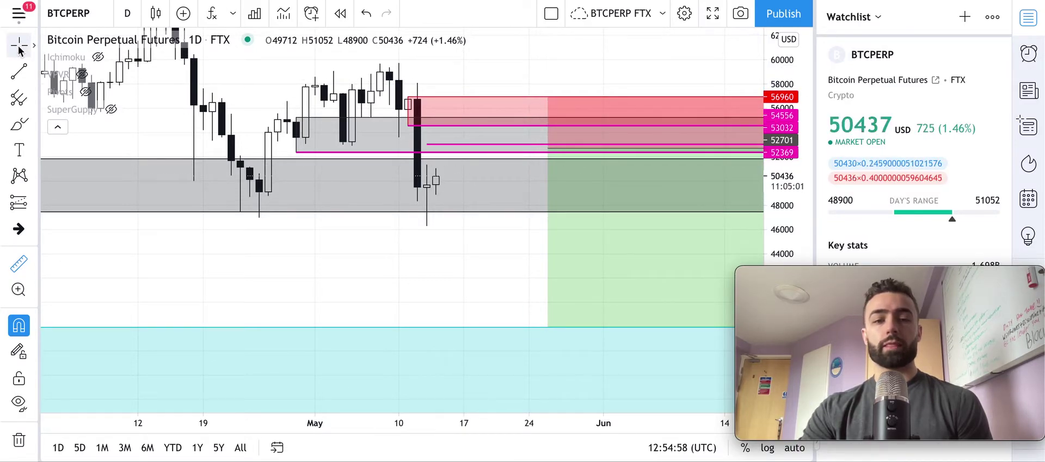
left_click_drag(482, 66, 460, 83)
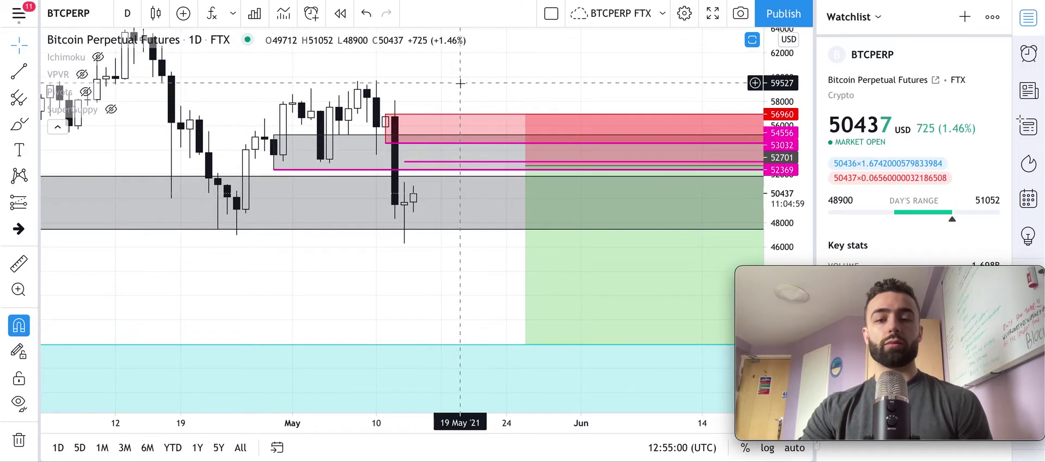
scroll(460, 84, "right", 2)
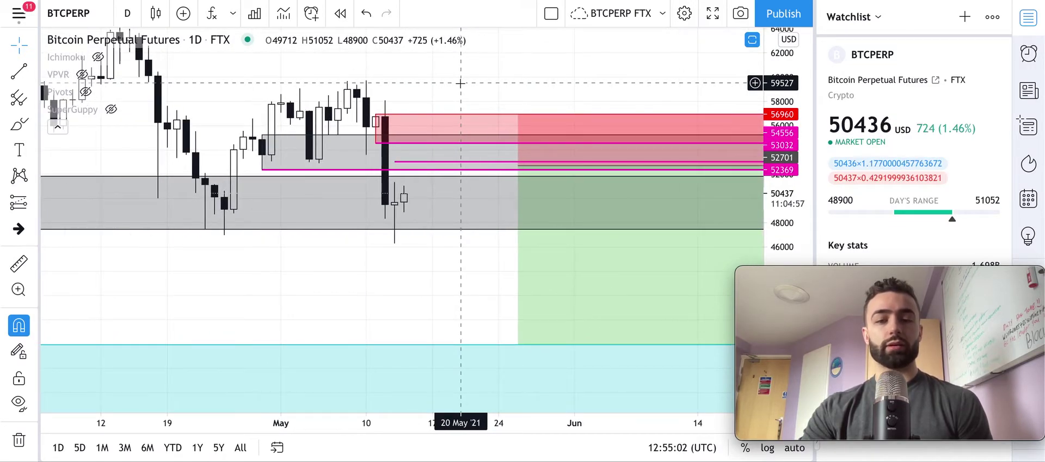
left_click(19, 263)
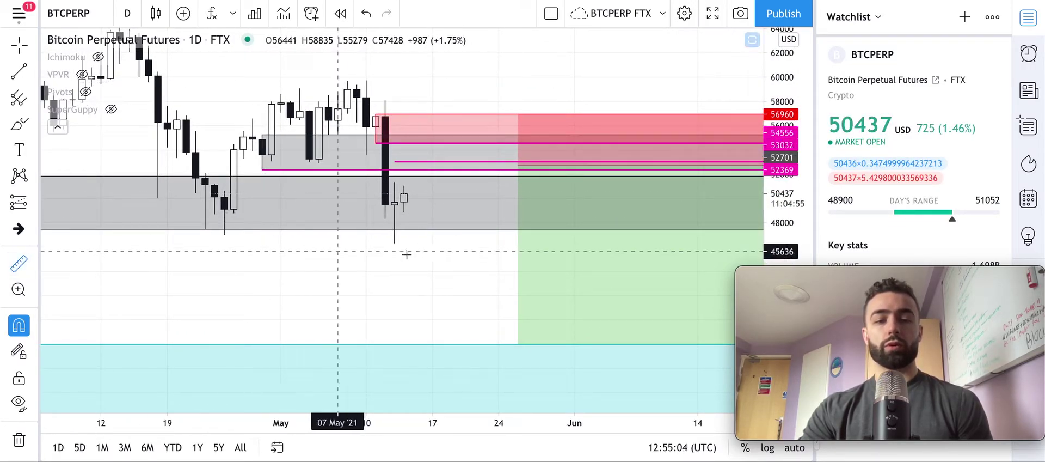
left_click(405, 193)
left_click(434, 194)
double_click(474, 217)
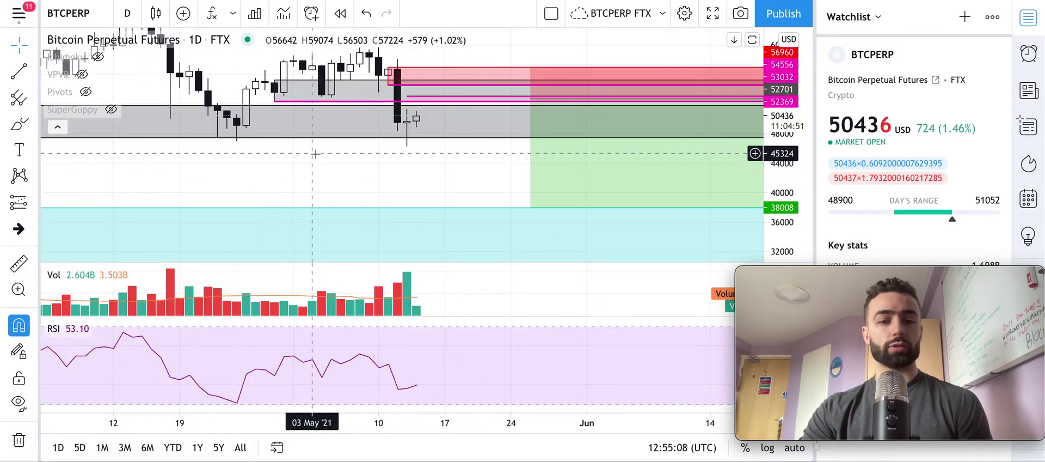
double_click(315, 154)
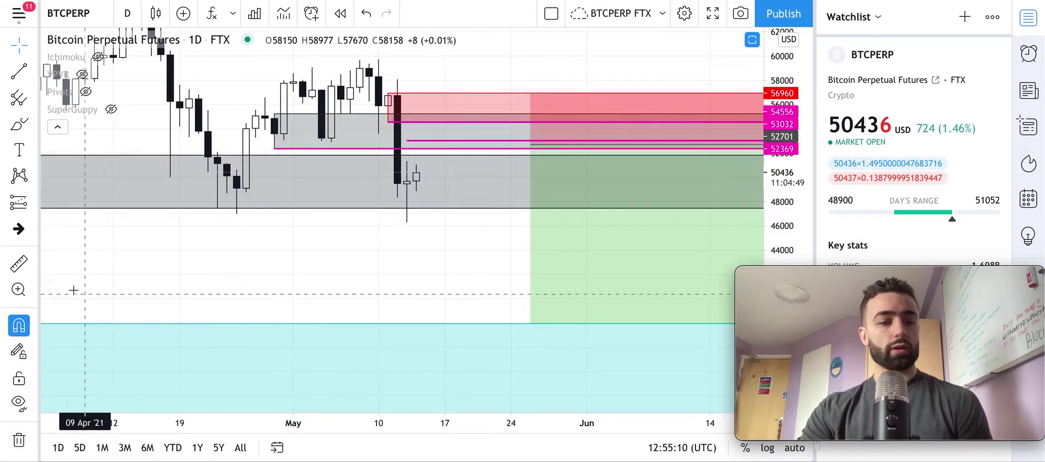
- Brush a red projected price path from the latest candles up to the 54556 level and back down, and undo it
left_click(19, 124)
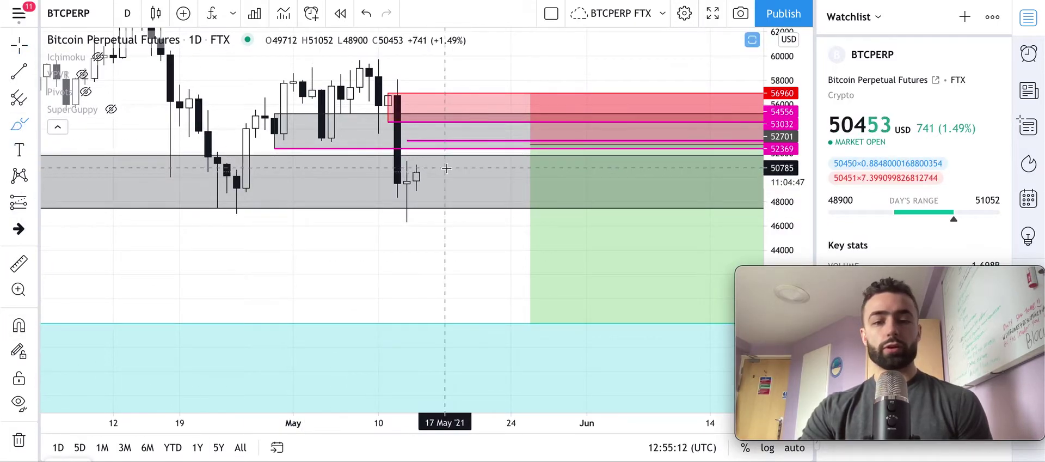
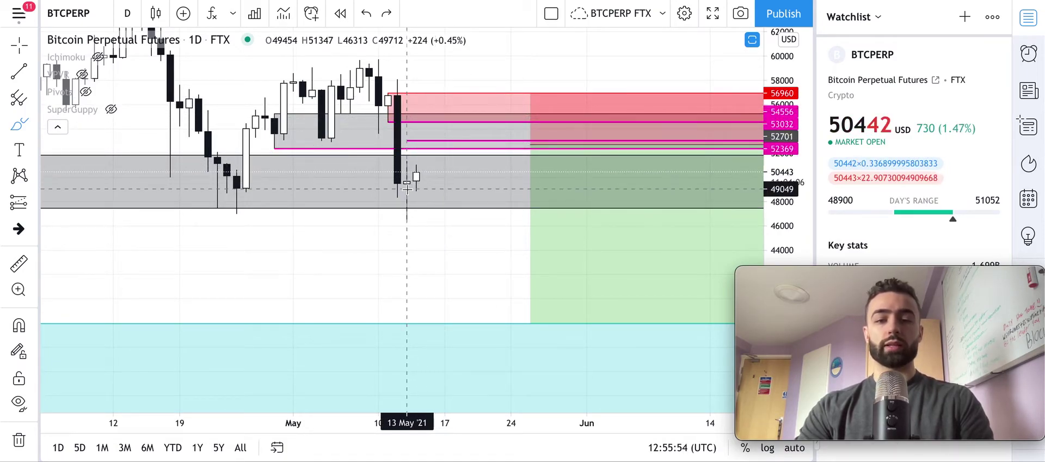
mouse_move(407, 186)
left_mouse_down()
mouse_move(444, 123)
mouse_move(426, 124)
mouse_move(455, 172)
mouse_move(474, 170)
mouse_move(436, 170)
left_mouse_up()
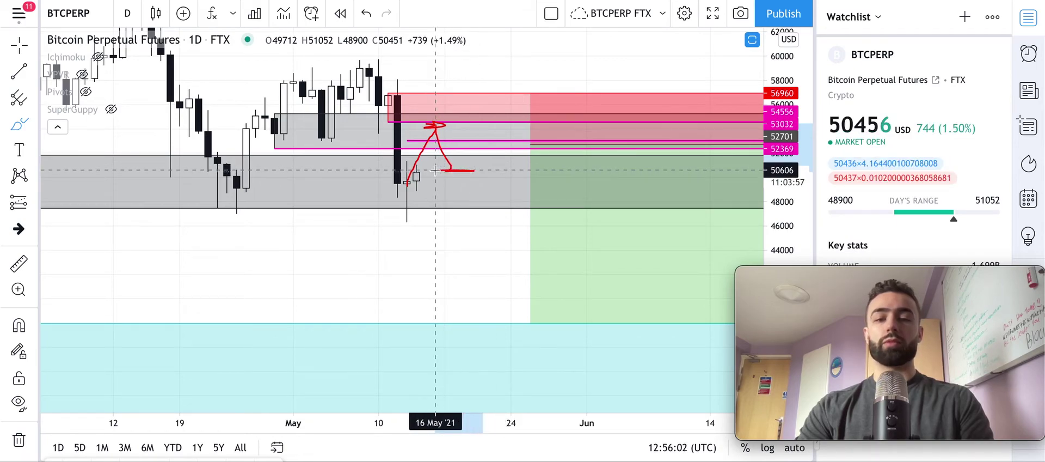
key("ctrl+z")
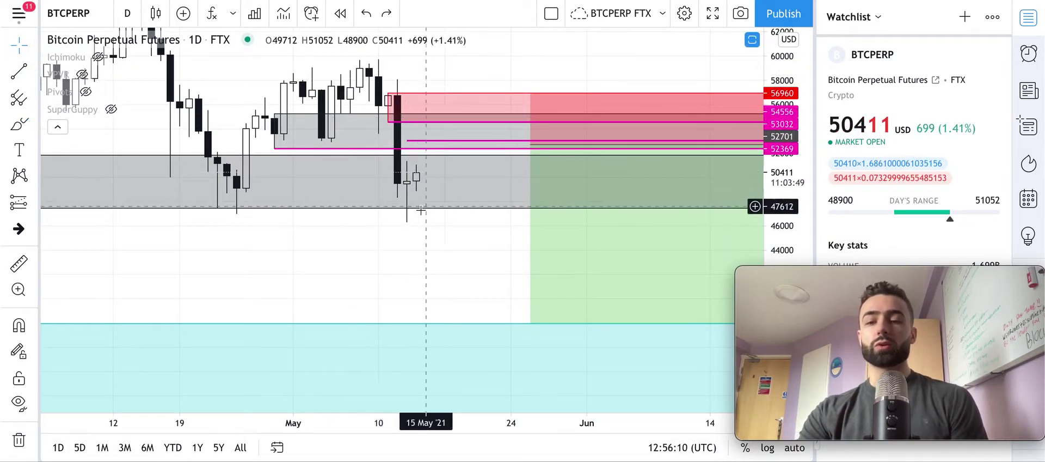
- Show the volume and RSI panes below the daily chart and examine the April and May lows against them
double_click(423, 238)
left_click_drag(402, 297, 462, 298)
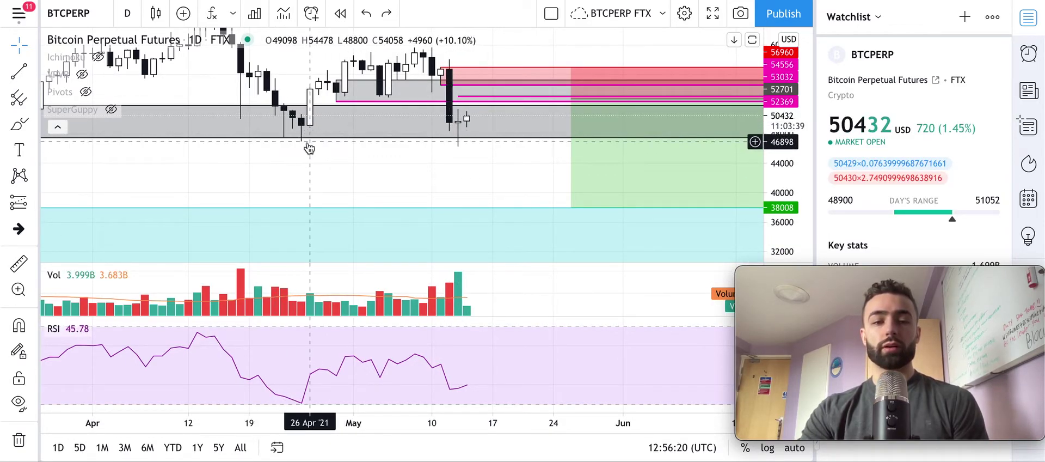
left_click_drag(497, 159, 437, 197)
scroll(497, 214, "down", 3)
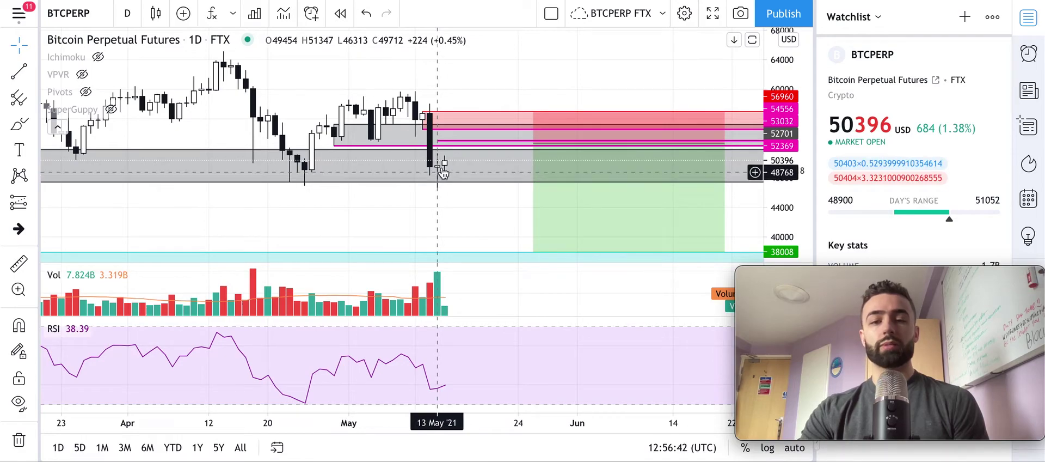
left_click_drag(784, 210, 784, 163)
scroll(440, 208, "up", 3)
mouse_move(441, 210)
left_mouse_down()
mouse_move(476, 156)
mouse_move(434, 201)
left_mouse_up()
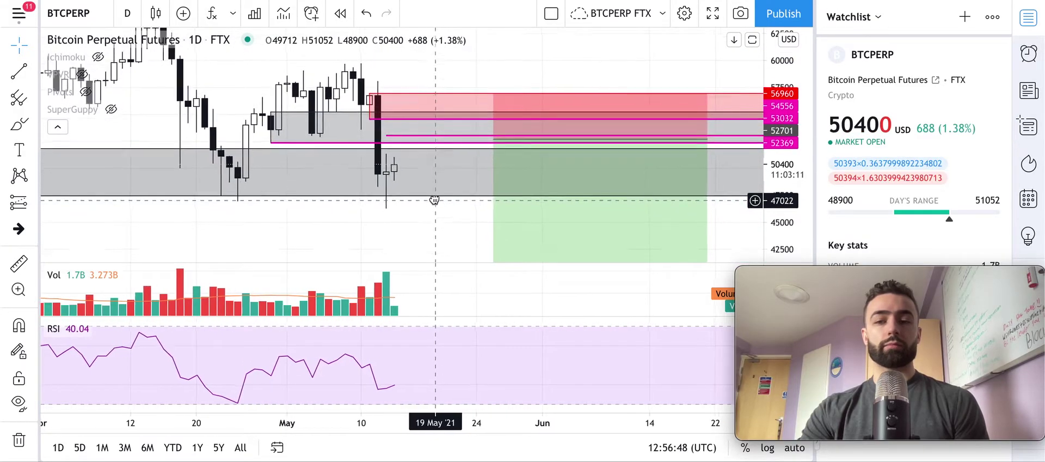
- Remove the magenta lines at 53032 and 52369 from the daily chart
left_click_drag(397, 163, 430, 136)
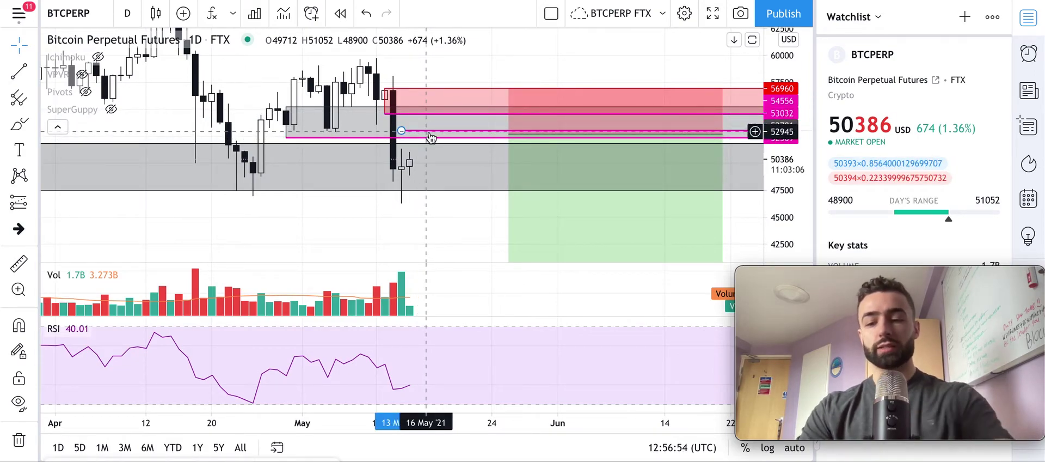
key("ctrl+z")
key("ctrl+z")
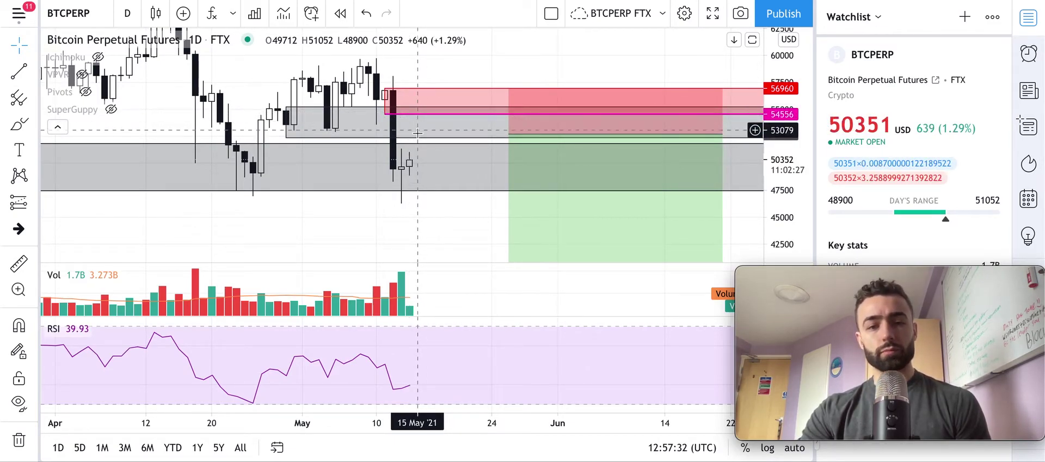
- Move the short position's entry to 54493, just under the red zone, and set its profit target at 49512
left_click_drag(509, 134, 511, 115)
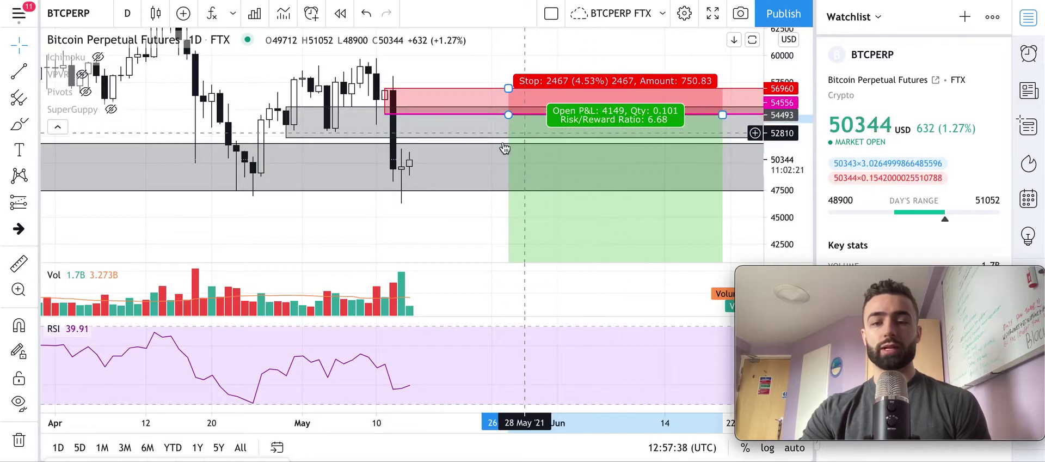
left_click(473, 218)
mouse_move(481, 214)
left_mouse_down()
mouse_move(497, 145)
mouse_move(497, 210)
left_mouse_up()
left_click(511, 248)
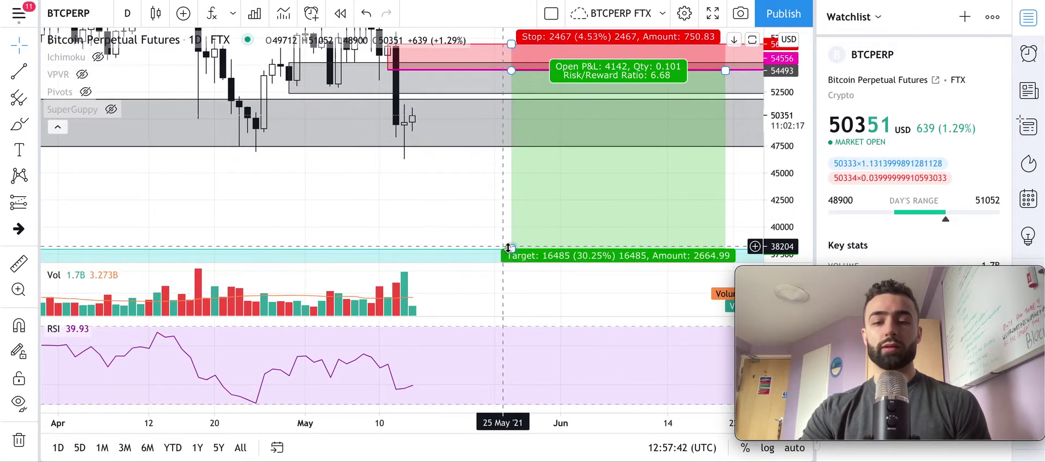
left_click_drag(512, 248, 511, 171)
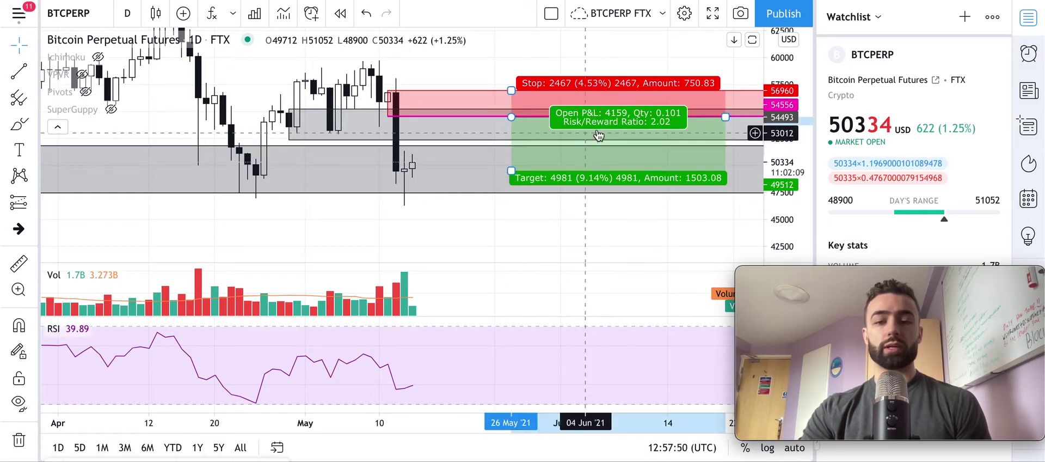
left_click(461, 178)
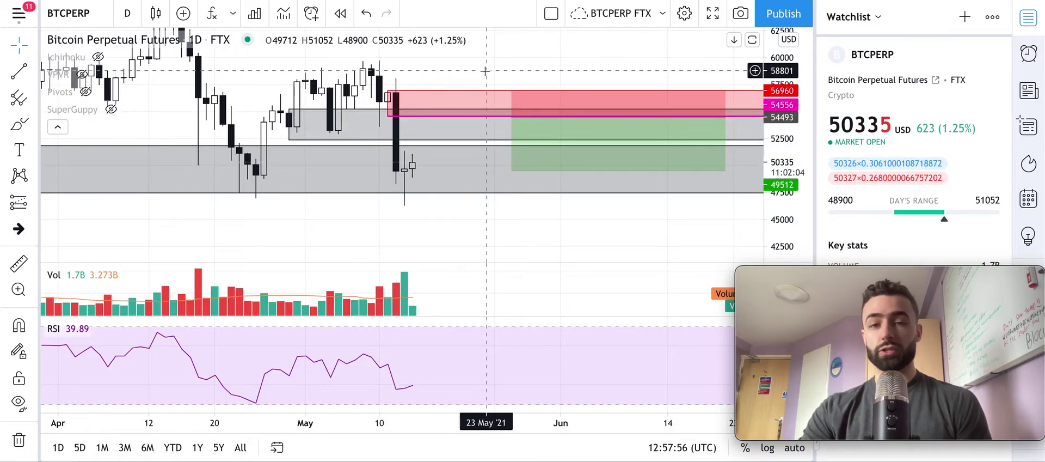
- Switch the Bitcoin perpetual futures chart to the 4-hour timeframe
left_click_drag(486, 71, 457, 87)
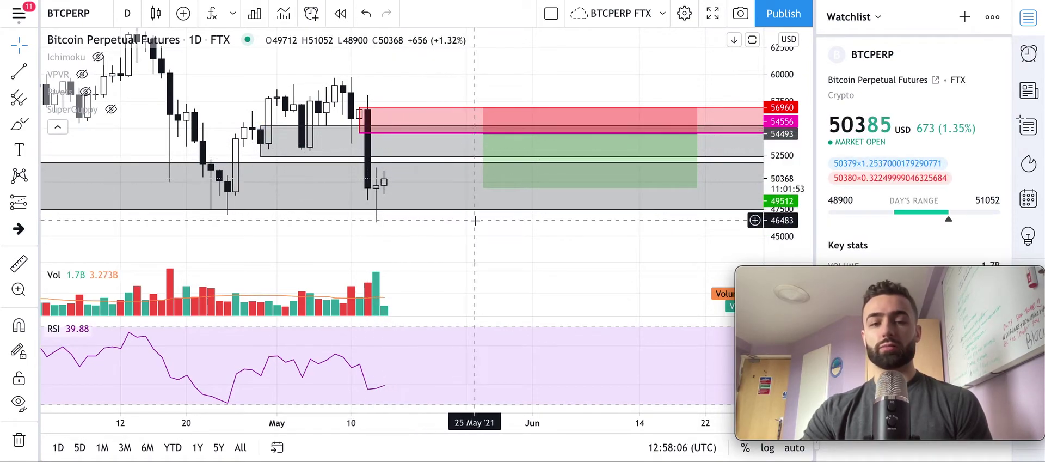
left_click(127, 13)
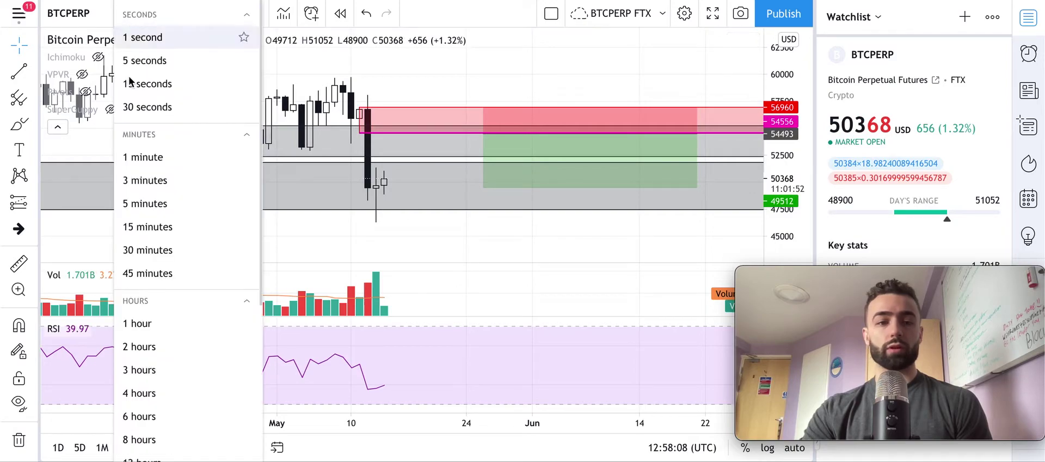
left_click(146, 392)
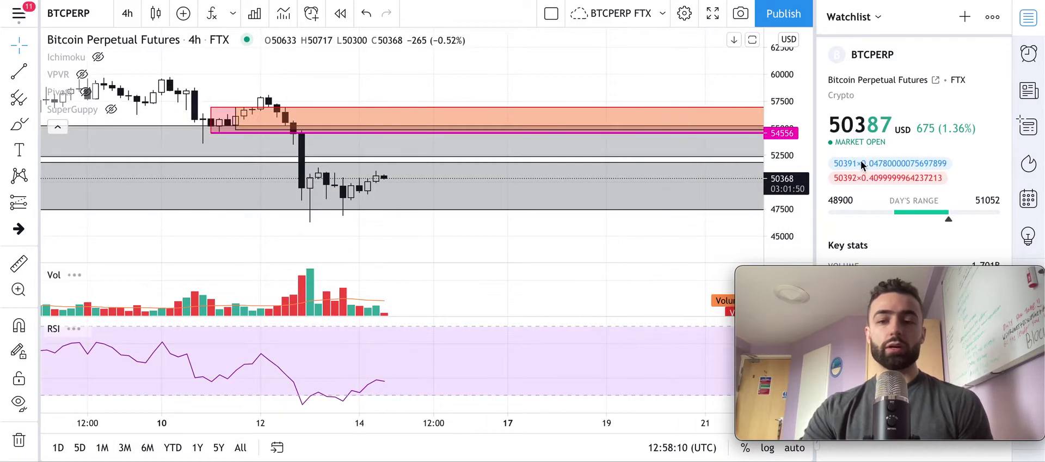
left_click_drag(790, 204, 789, 180)
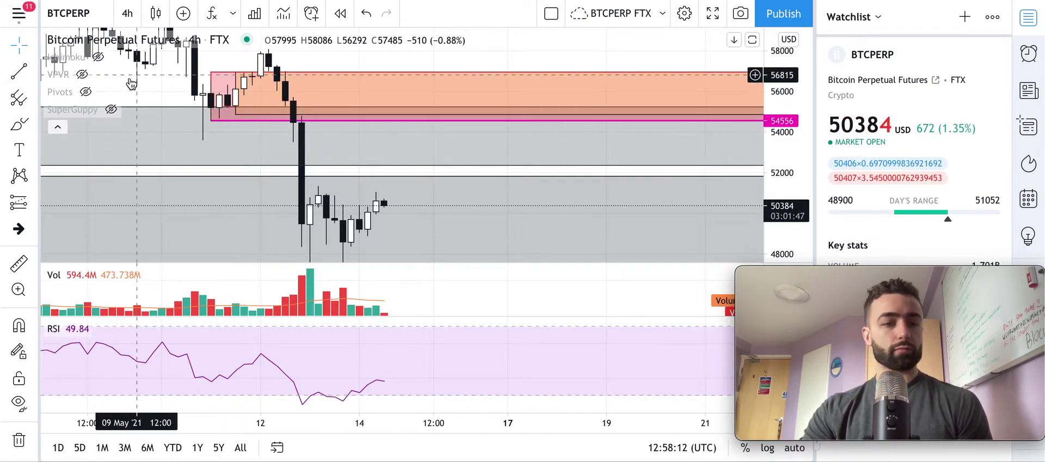
- Show the SuperGuppy averages without the volume and RSI panes and compare their ribbons across the April and May price moves
left_click(111, 110)
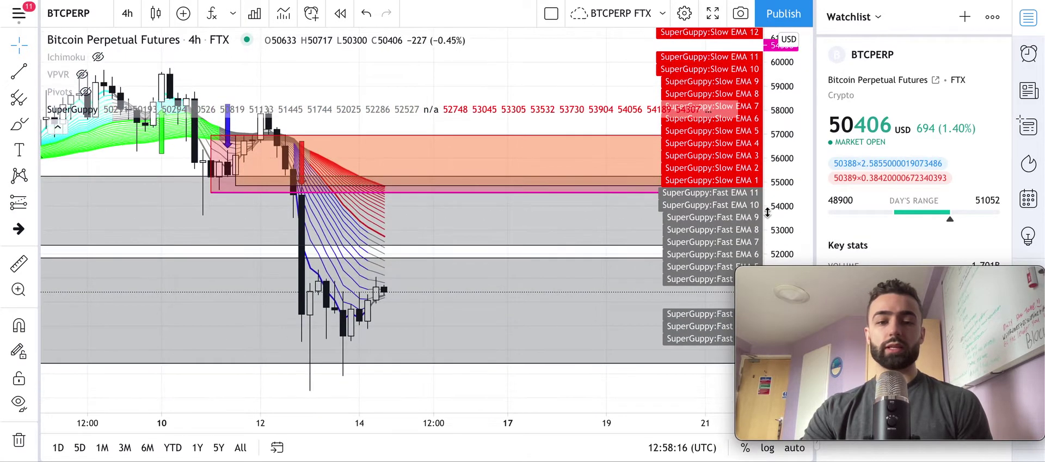
scroll(303, 329, "down", 5)
scroll(361, 316, "left", 5)
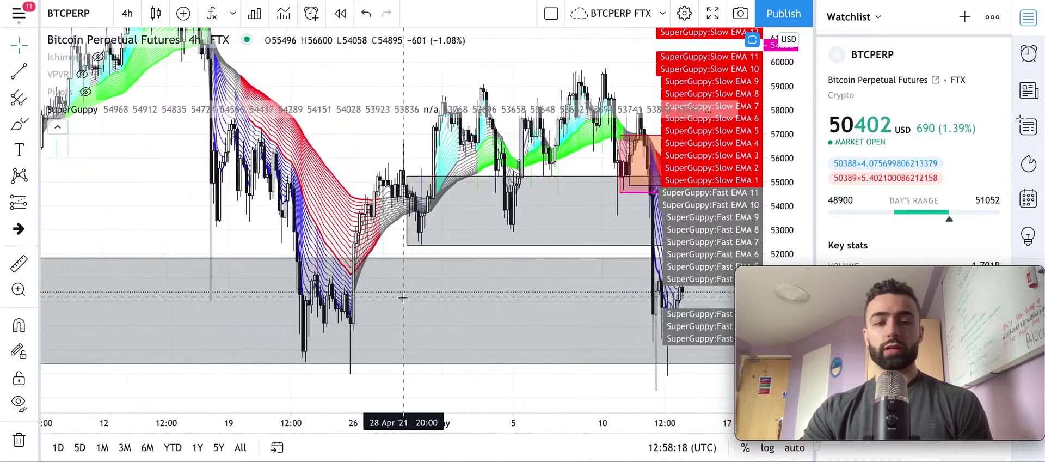
scroll(403, 297, "right", 10)
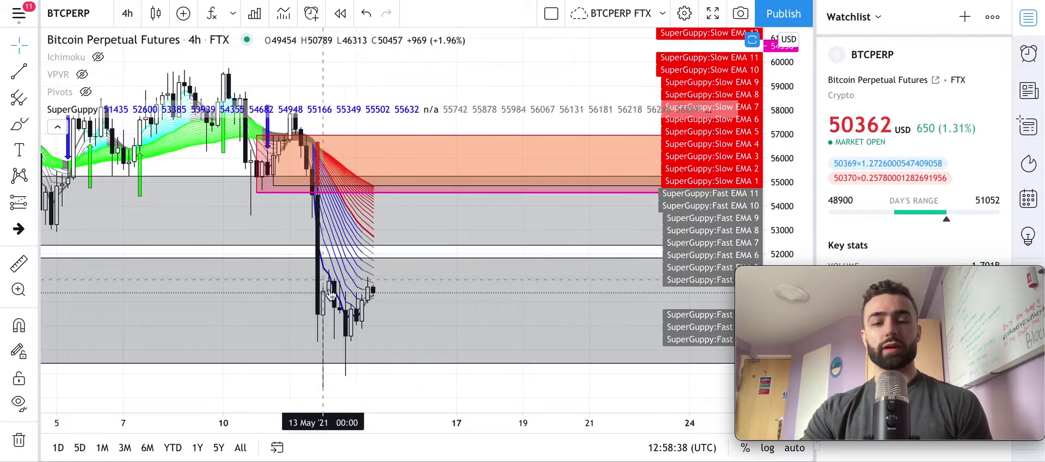
scroll(261, 245, "left", 10)
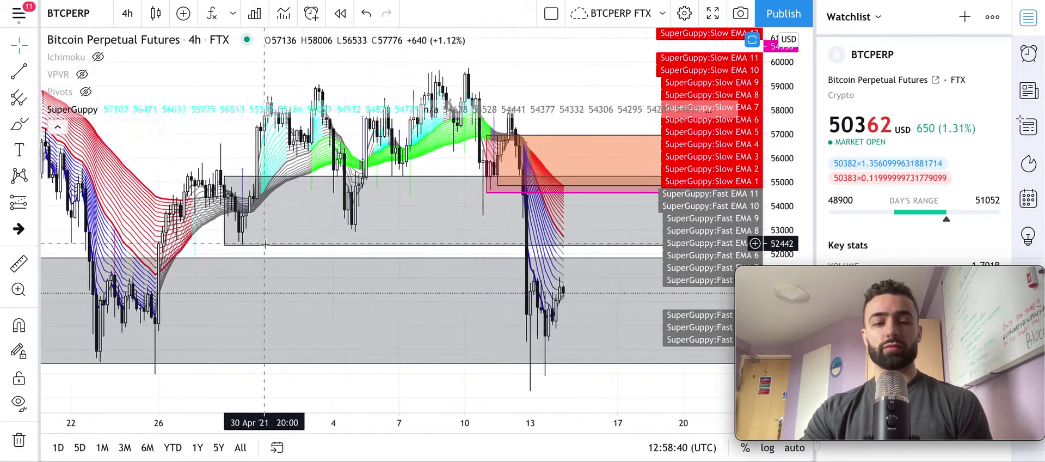
scroll(261, 243, "left", 5)
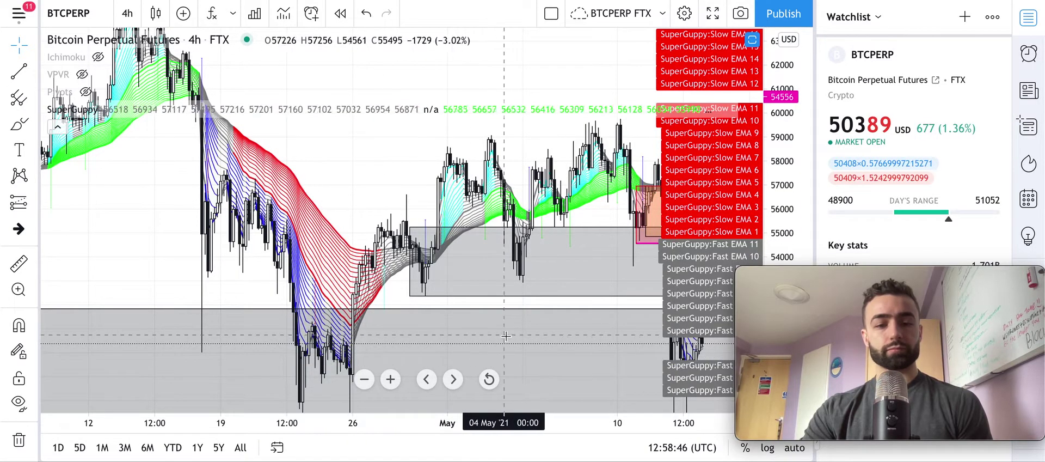
- Examine how price behaved around the SuperGuppy ribbons from the mid-April drop through the late-April recovery
left_click_drag(200, 222, 345, 287)
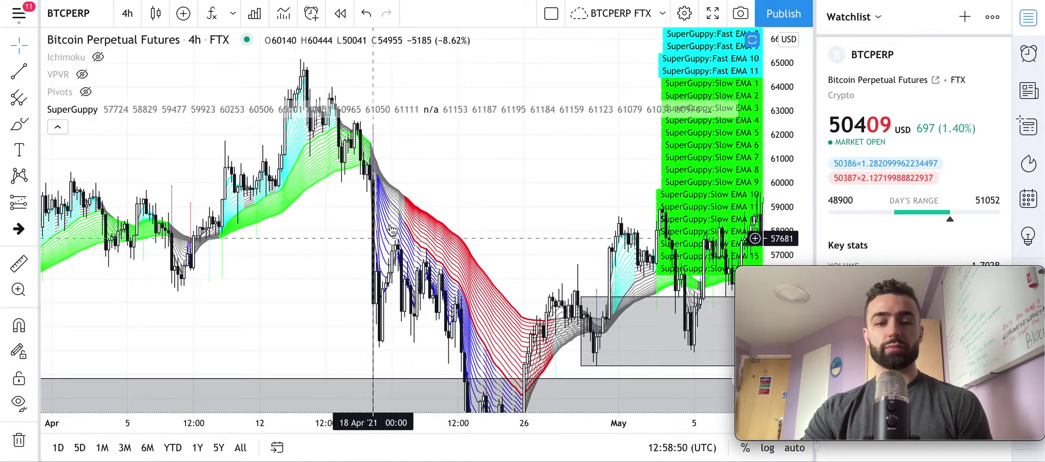
left_click_drag(468, 213, 463, 144)
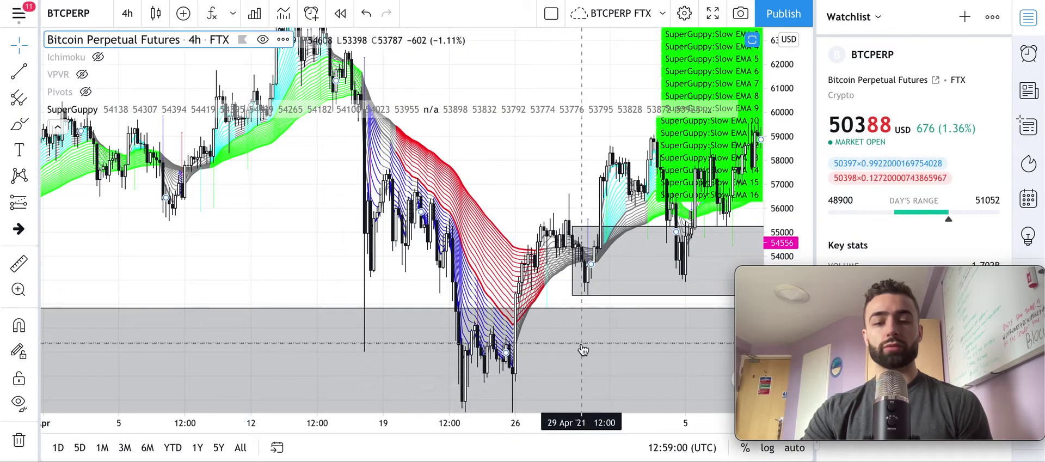
left_click_drag(581, 349, 546, 233)
left_click_drag(624, 240, 286, 283)
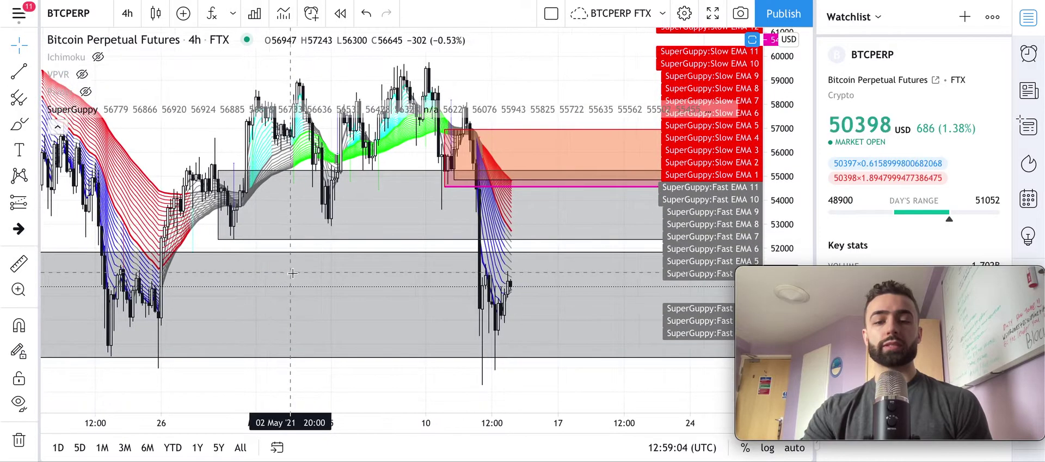
- Examine the latest 4-hour candles against the SuperGuppy ribbons and the gap between the two grey zones
left_click_drag(504, 267, 376, 278)
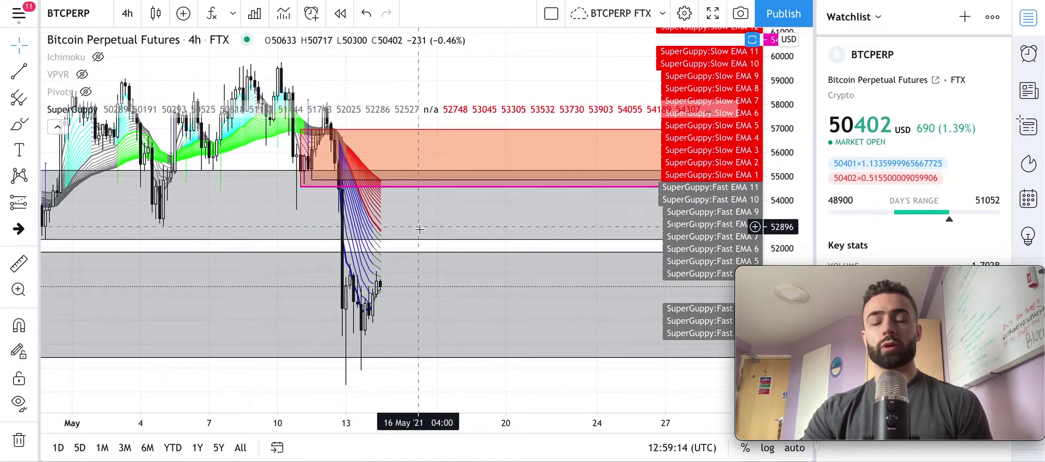
scroll(423, 259, "right", 3)
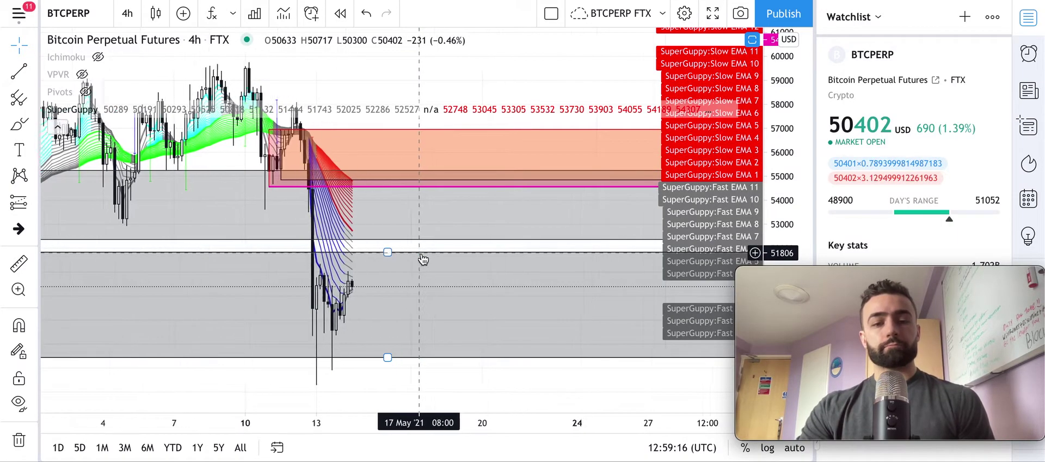
scroll(423, 258, "left", 5)
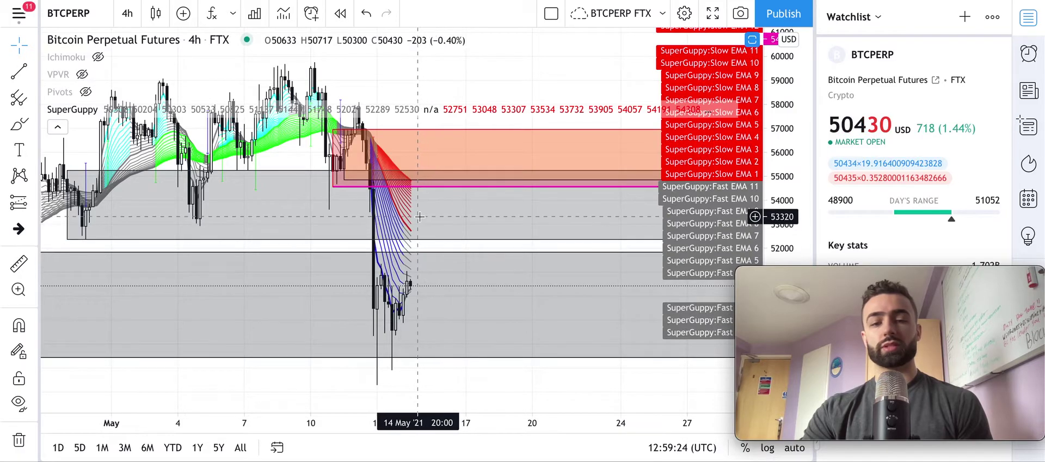
scroll(417, 240, "up", 2)
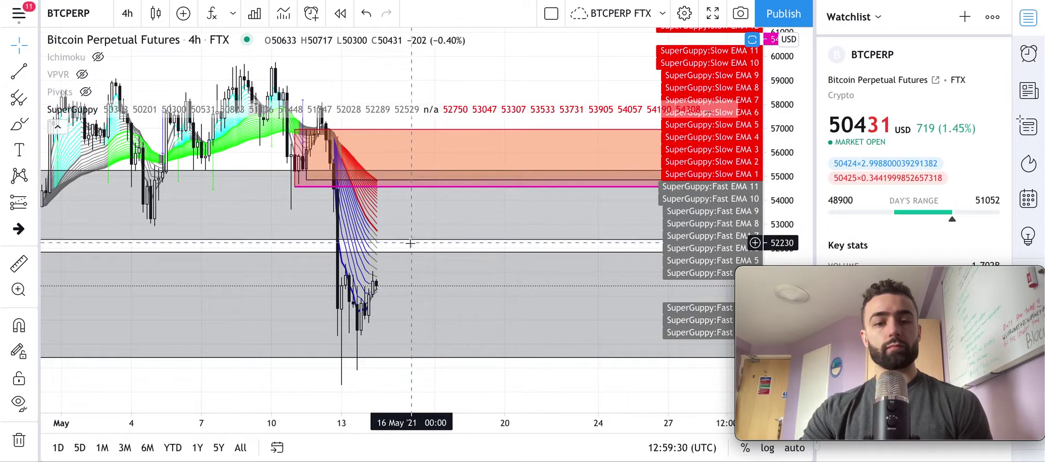
scroll(406, 246, "down", 2)
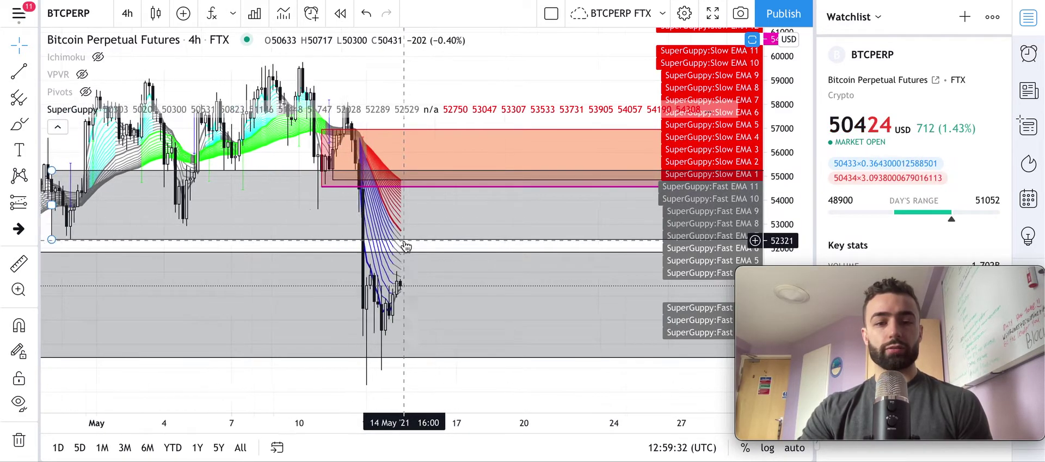
scroll(381, 218, "up", 2)
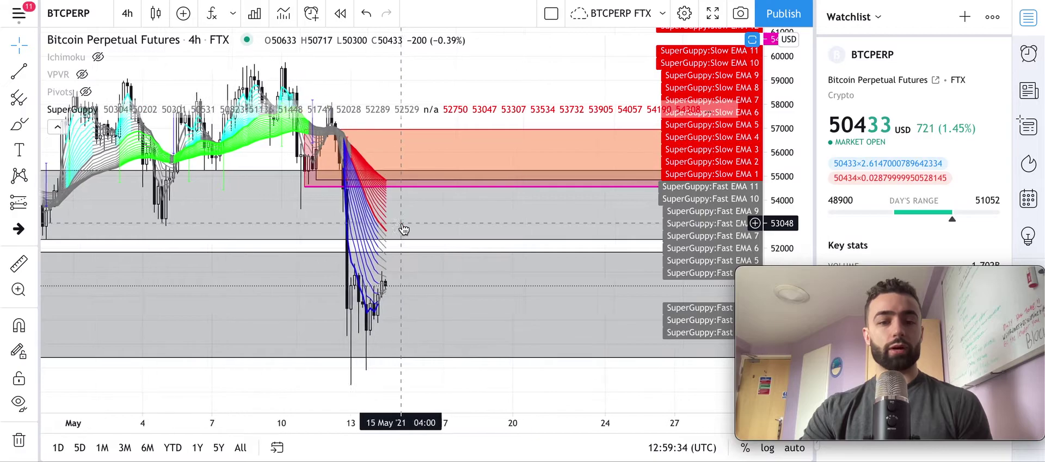
- Hide the SuperGuppy averages and show the Ichimoku cloud on the 4-hour chart
left_click(111, 109)
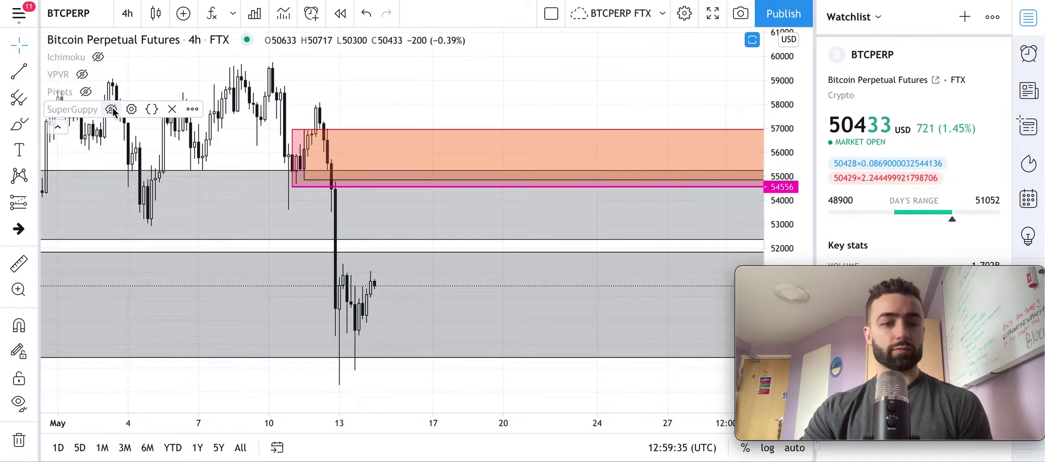
left_click(98, 57)
scroll(455, 327, "down", 1)
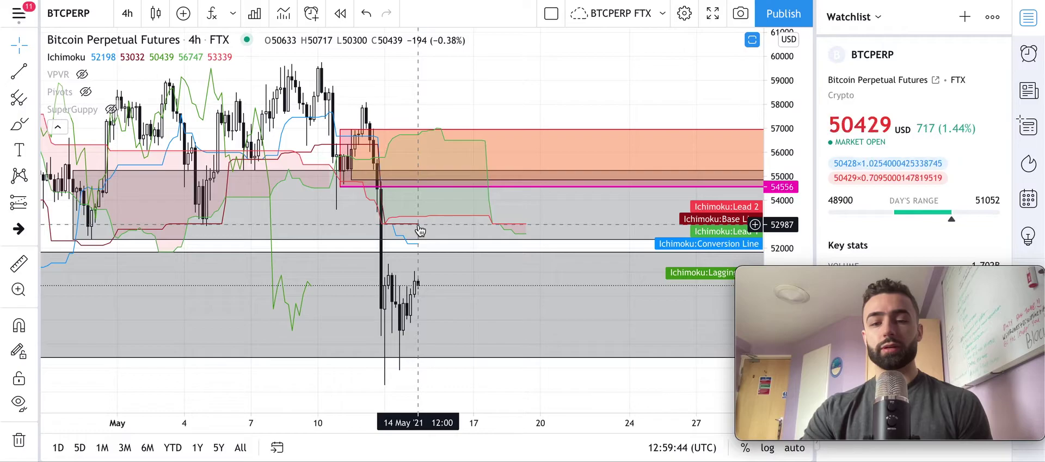
left_click_drag(461, 320, 469, 291)
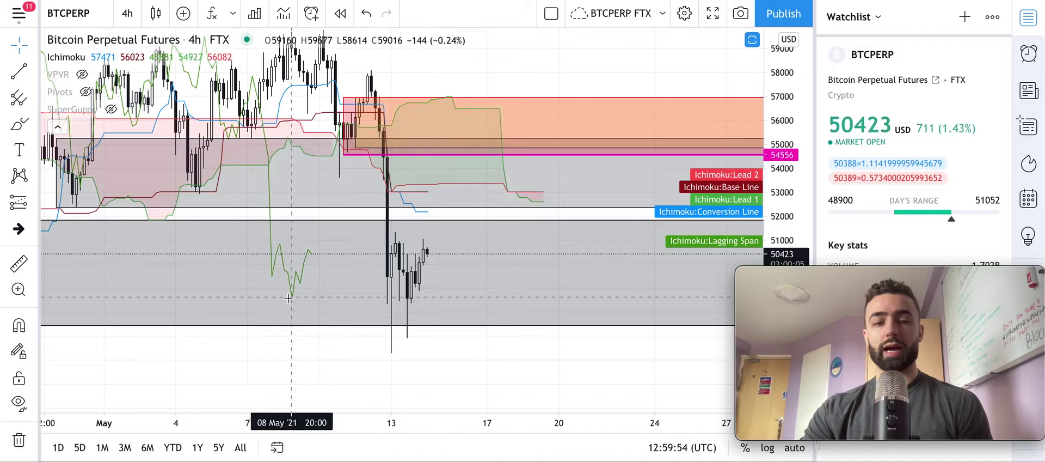
- Examine the Ichimoku cloud, base line and lagging span through the April price action and back at the latest candles
left_click_drag(190, 284, 601, 328)
left_click_drag(123, 98, 549, 223)
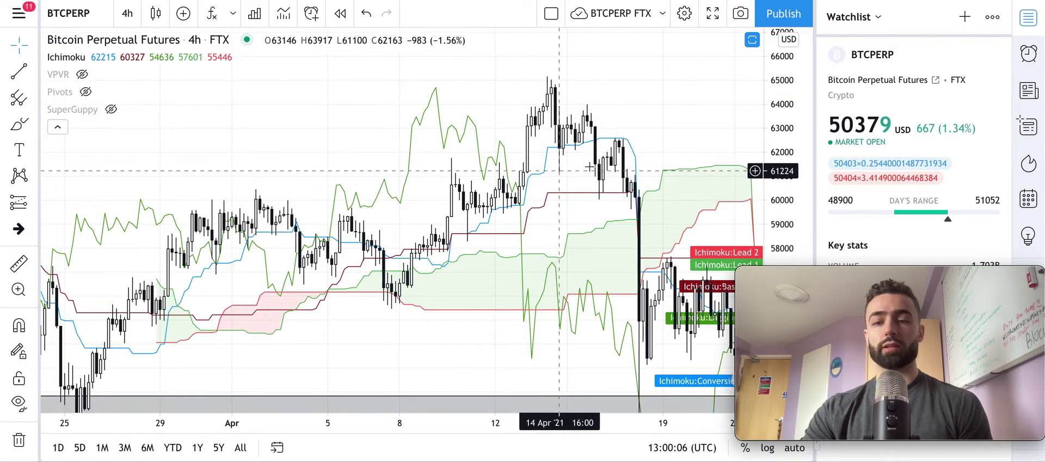
scroll(544, 142, "right", 10)
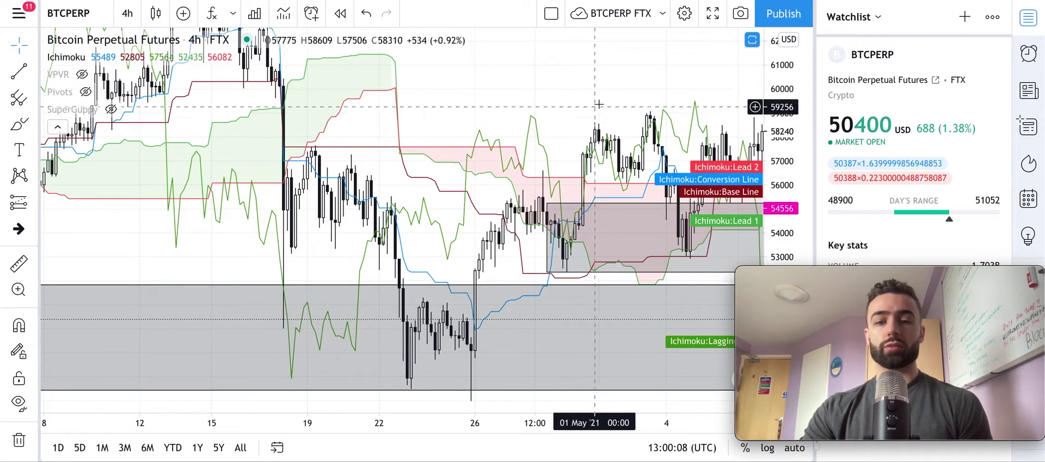
scroll(337, 191, "right", 10)
scroll(572, 245, "right", 5)
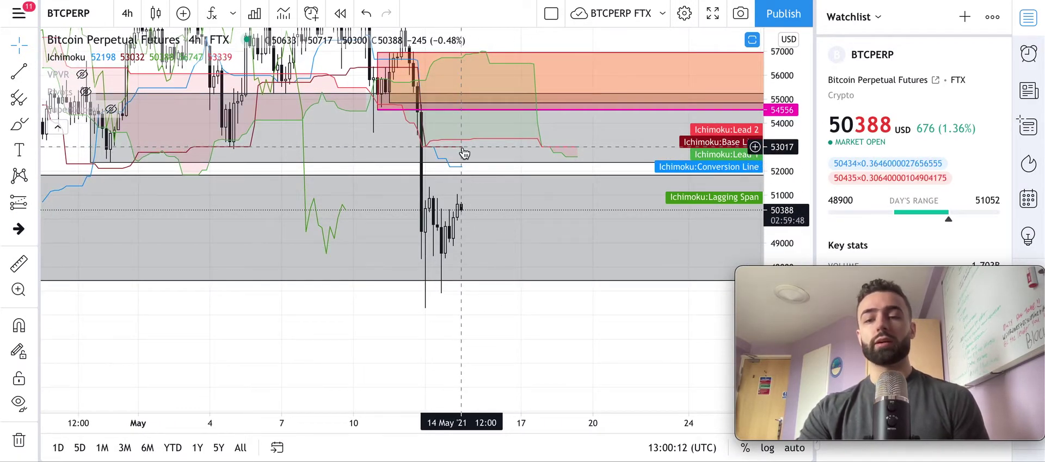
- Overlay the SuperGuppy averages on the Ichimoku cloud for comparison at the latest candles, and hide them again
mouse_move(113, 109)
scroll(113, 109, "up", 3)
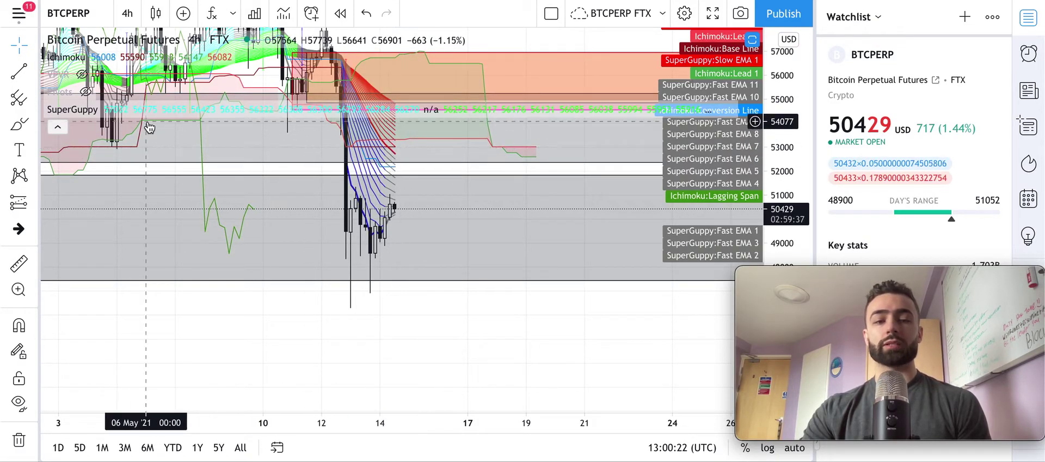
left_click(111, 109)
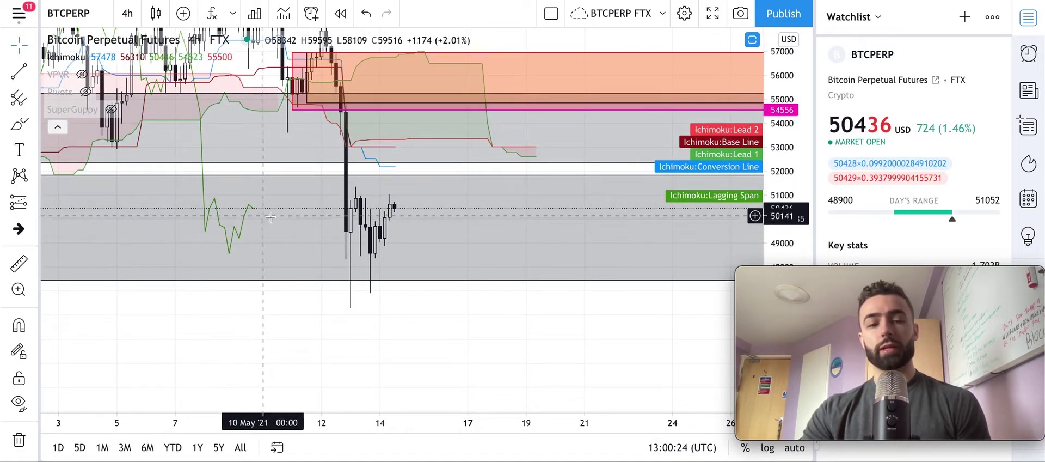
left_click_drag(148, 221, 120, 236)
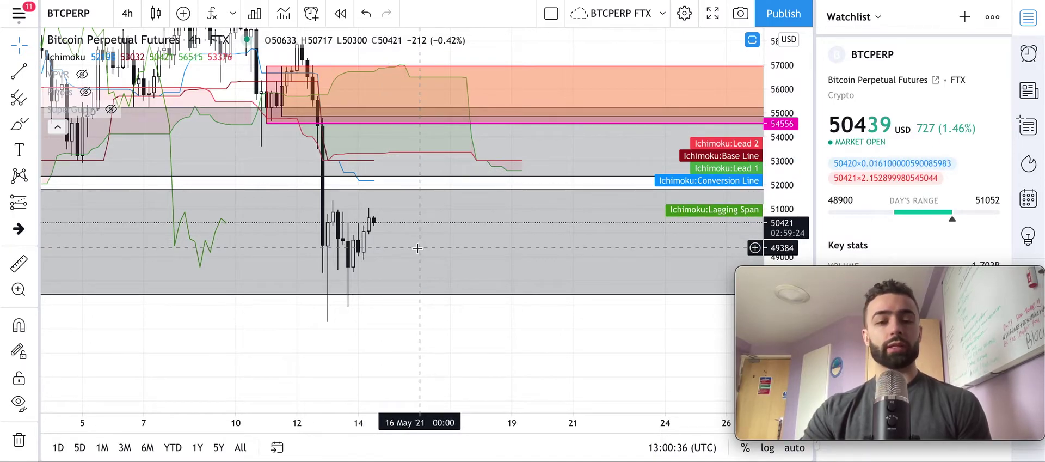
scroll(417, 248, "down", 1)
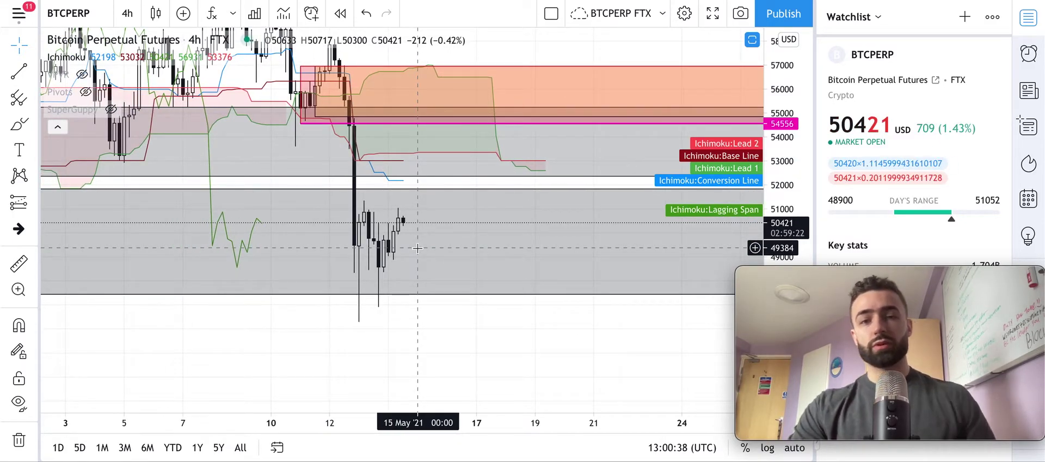